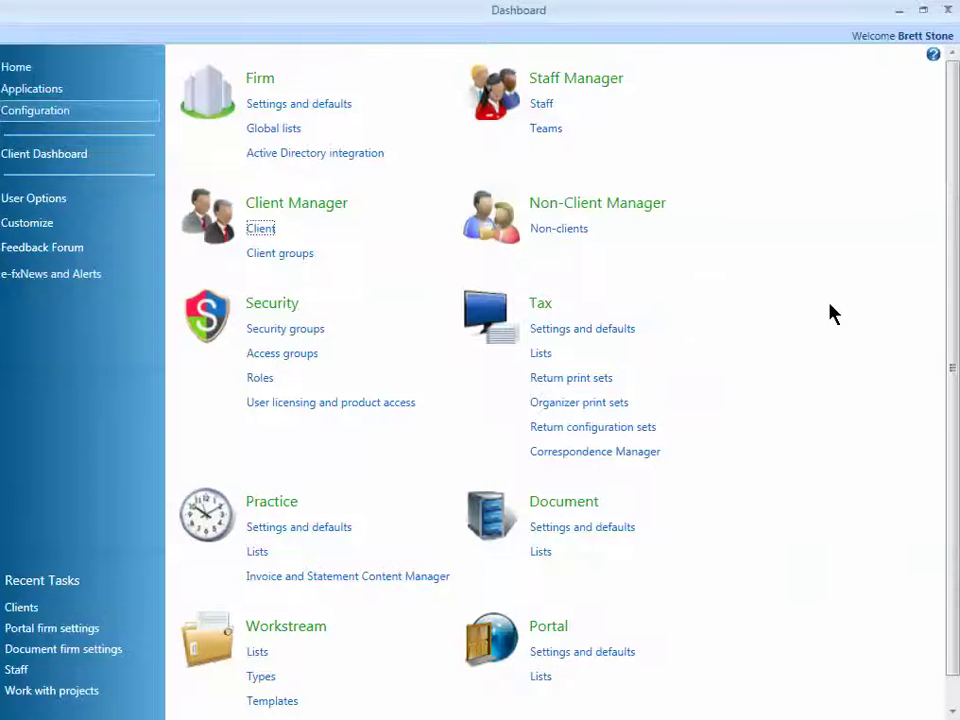
Step: Bring up the Configuration page with its firm, client, tax, document and portal settings
mouse_move(588, 594)
left_mouse_down()
mouse_move(518, 596)
mouse_move(456, 690)
mouse_move(643, 681)
mouse_move(639, 617)
mouse_move(590, 598)
left_mouse_up()
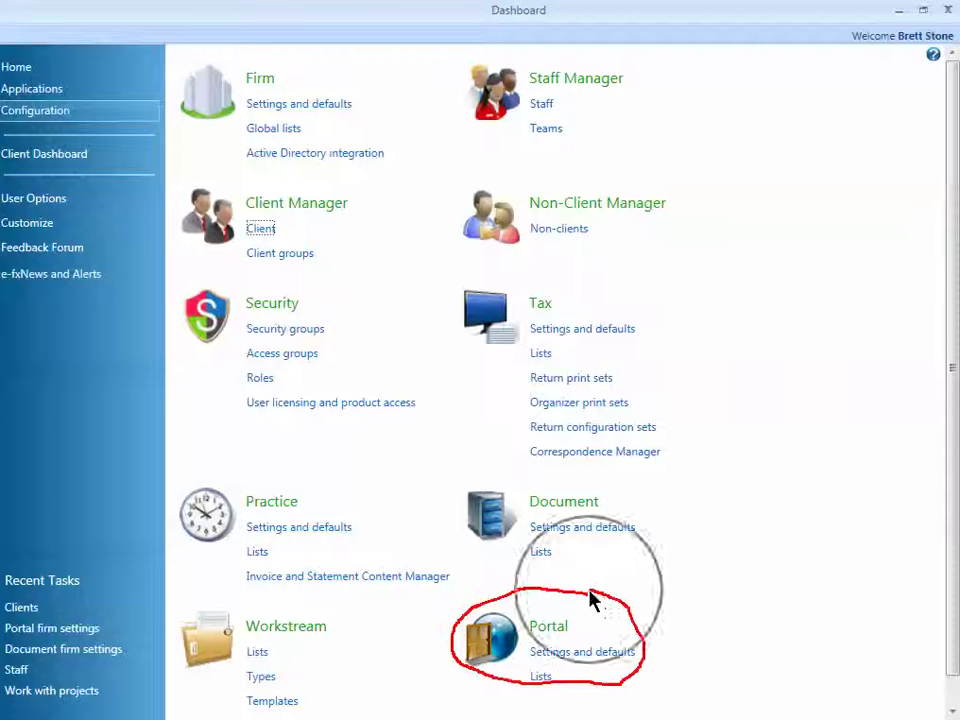
Step: Go to Portal settings and defaults, open Batch Portal Creation, and browse clients without portals
left_click(598, 652)
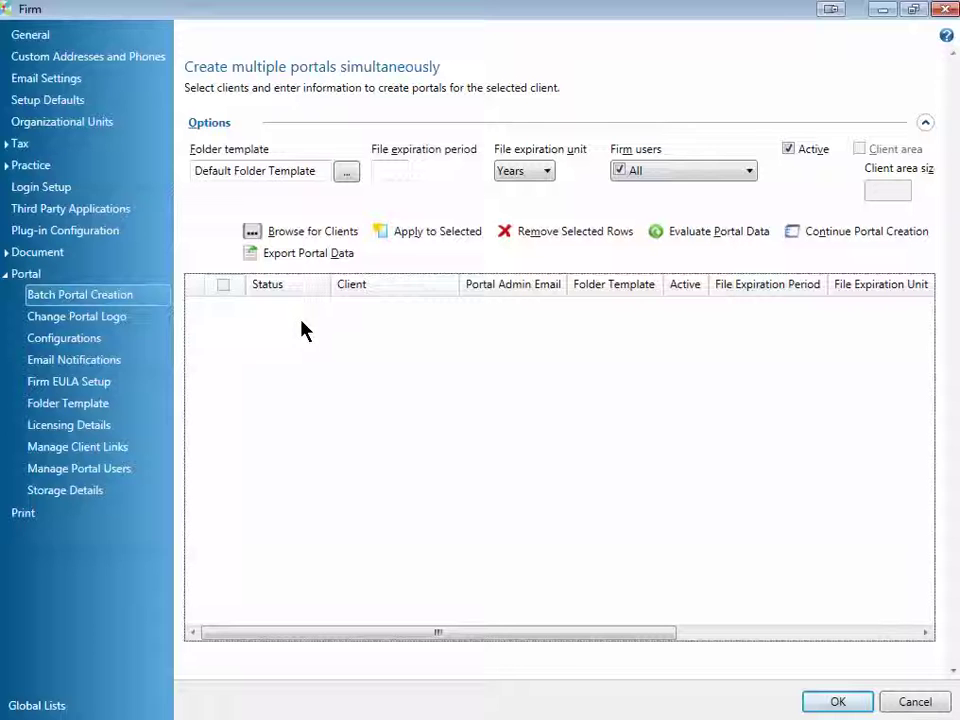
left_click(130, 317)
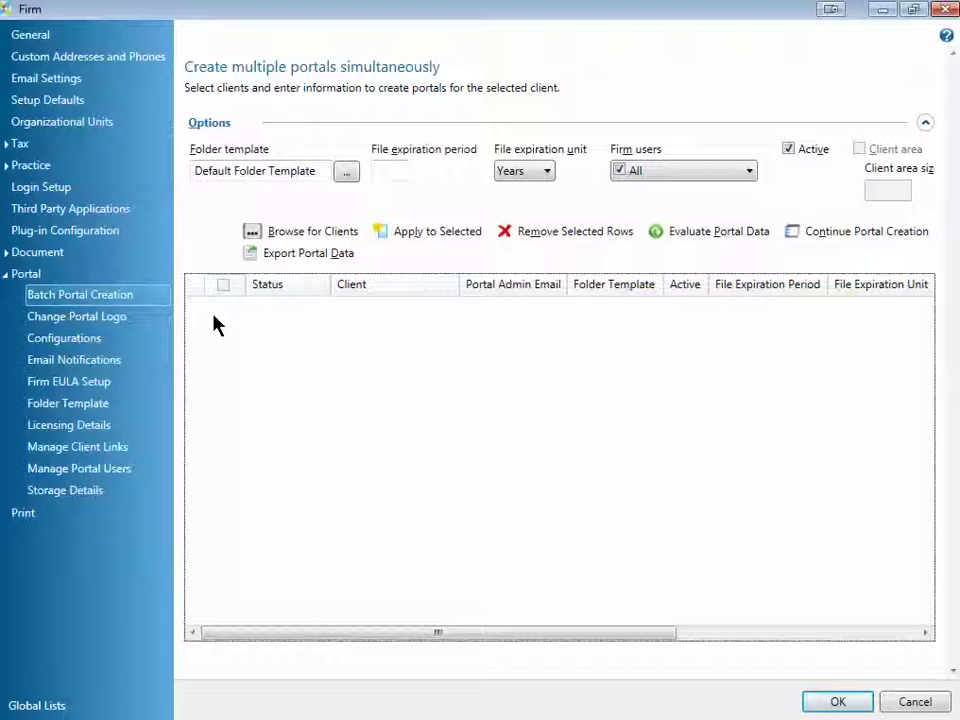
left_click(310, 234)
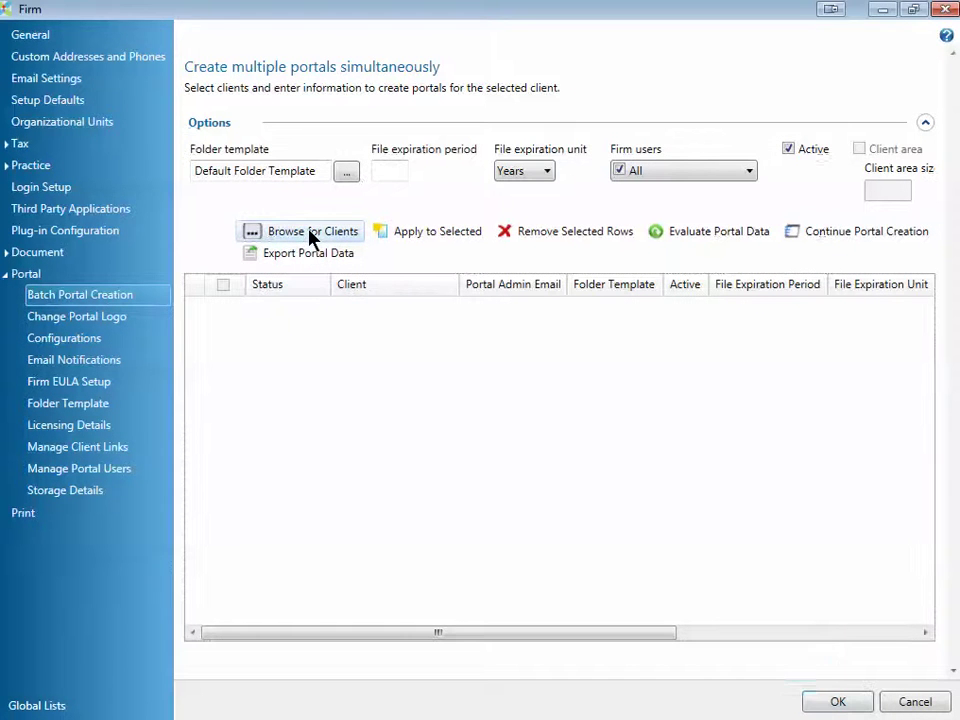
Step: Check three clients and add them to the Batch Portal Creation grid
left_click(181, 212)
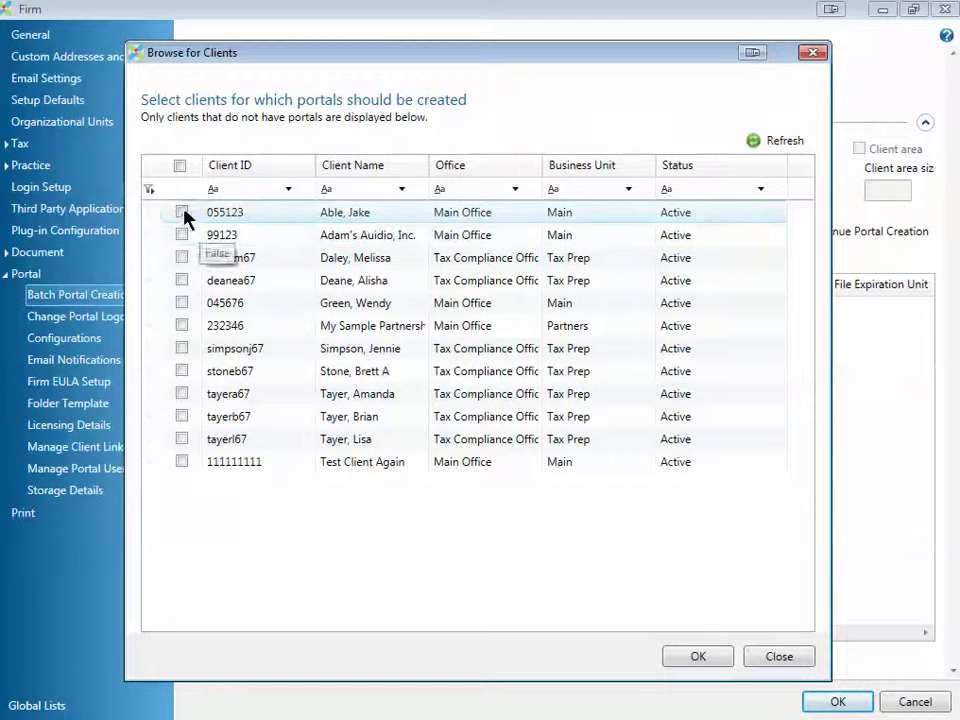
left_click(181, 235)
left_click(181, 302)
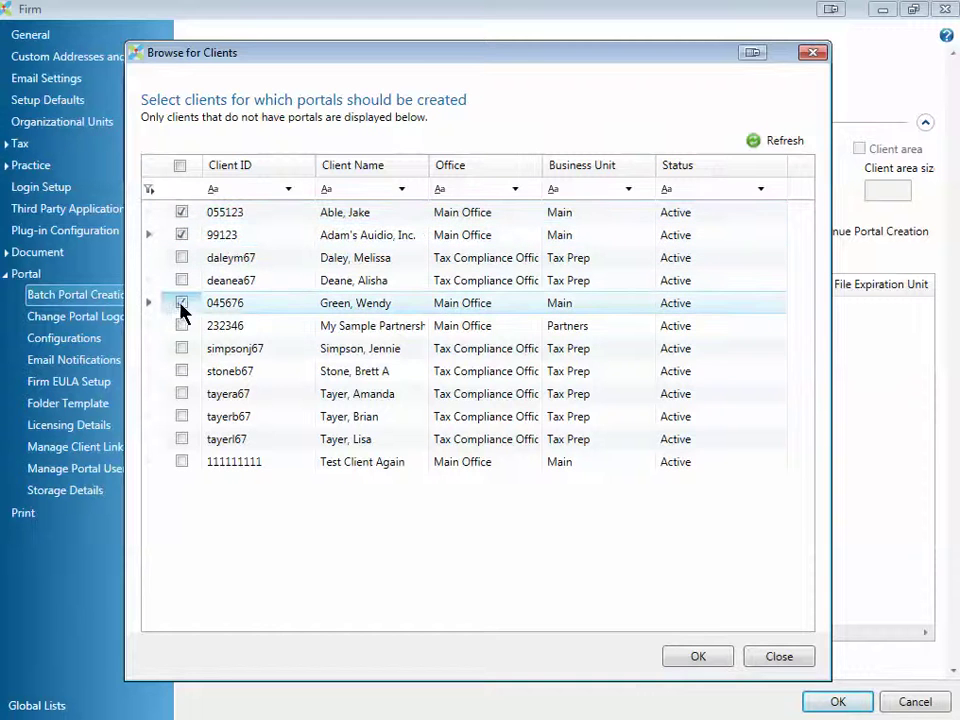
left_click(698, 657)
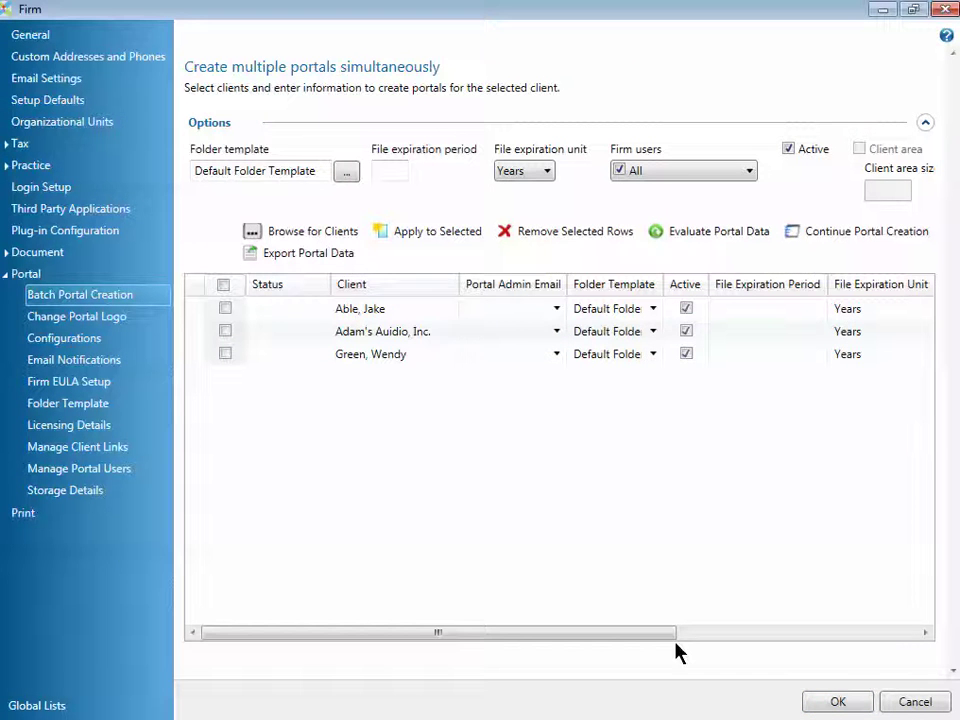
Step: Set the batch file expiration period to 3 Years and keep Firm users at All
mouse_move(213, 100)
left_mouse_down()
mouse_move(176, 146)
mouse_move(222, 250)
left_mouse_up()
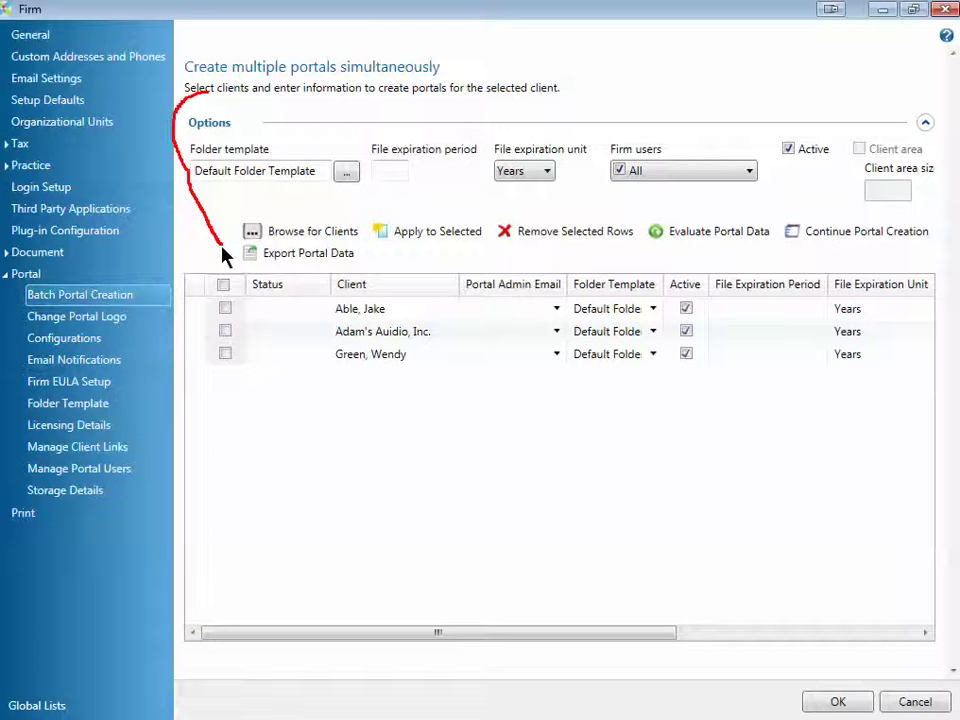
left_click(302, 166)
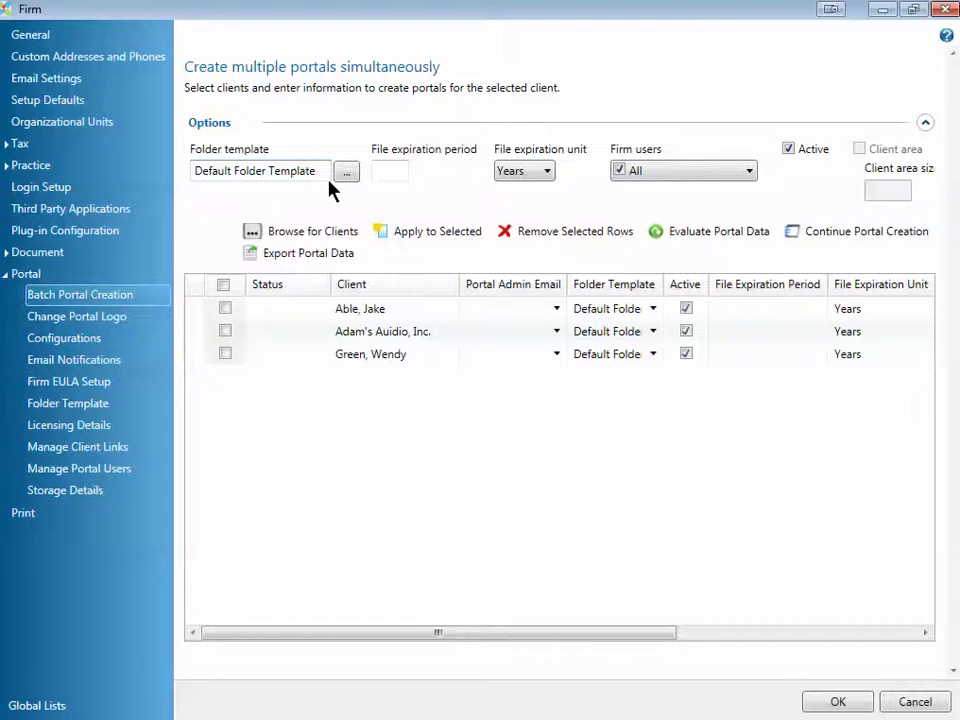
left_click(381, 170)
type("3")
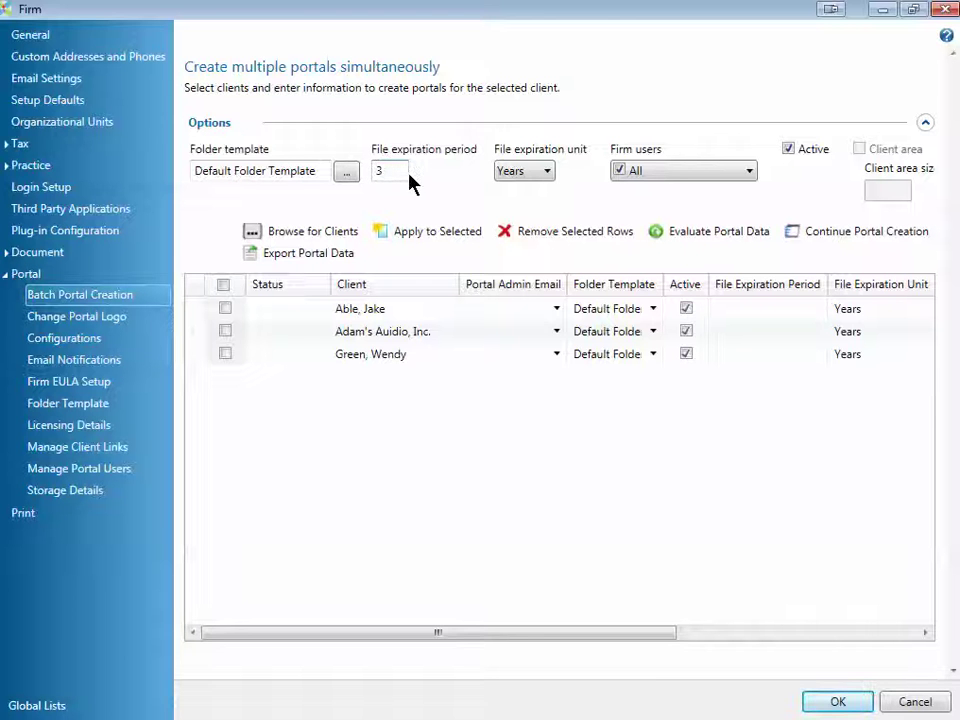
left_click(546, 174)
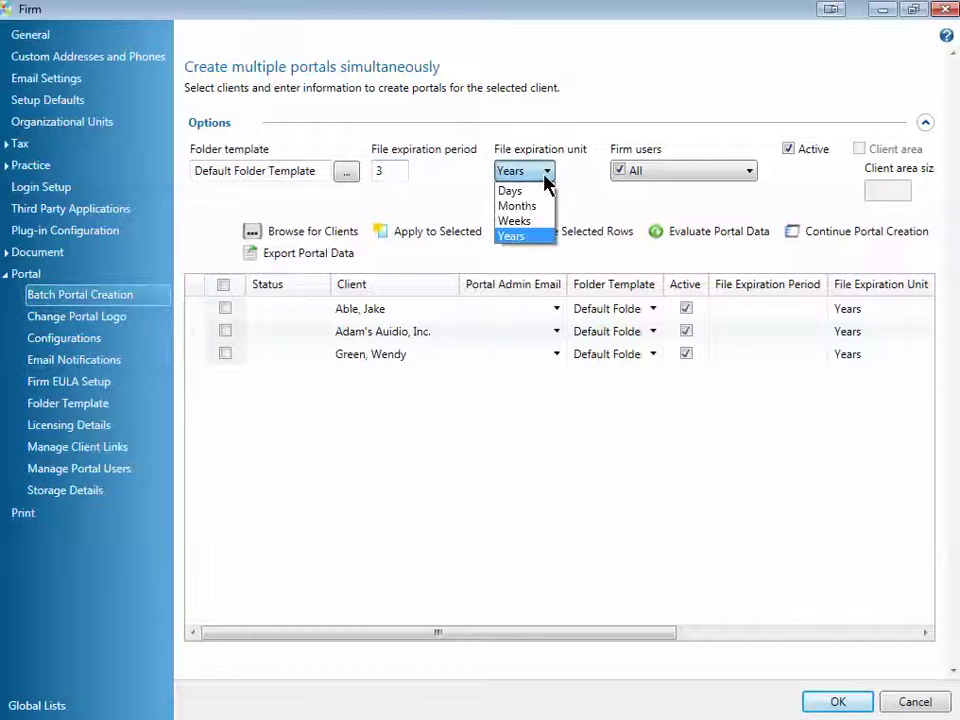
left_click(642, 187)
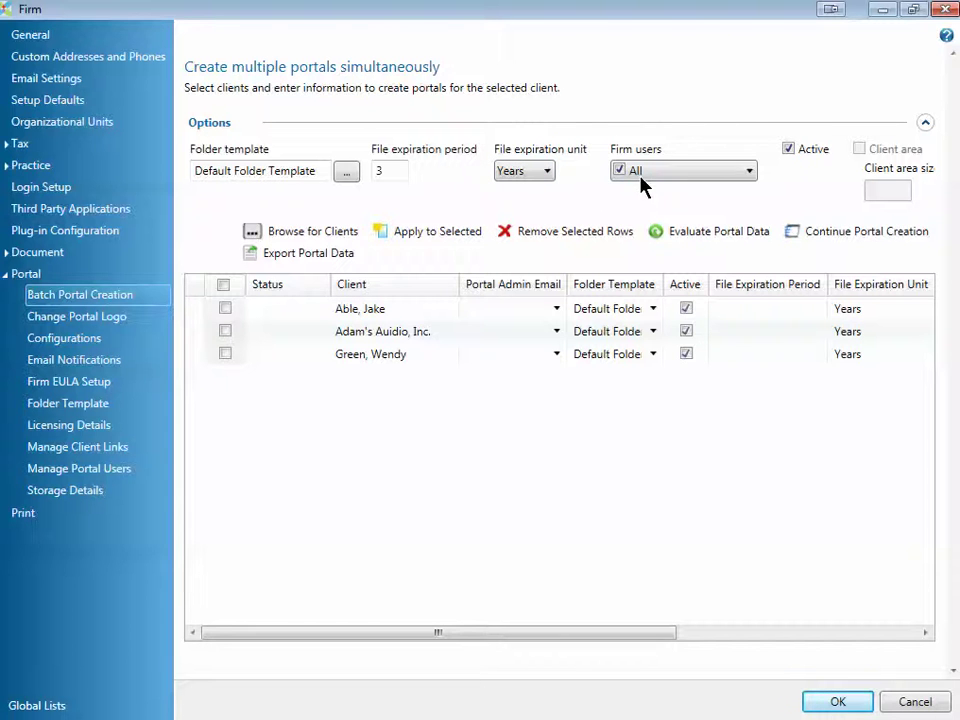
left_click(709, 184)
left_click(748, 175)
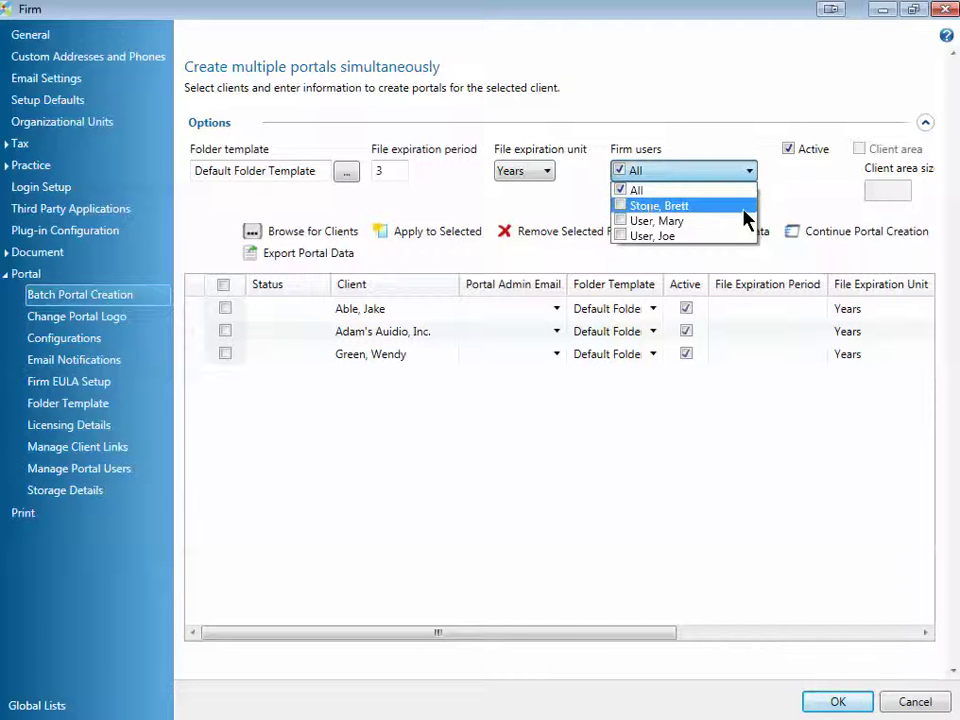
left_click(752, 176)
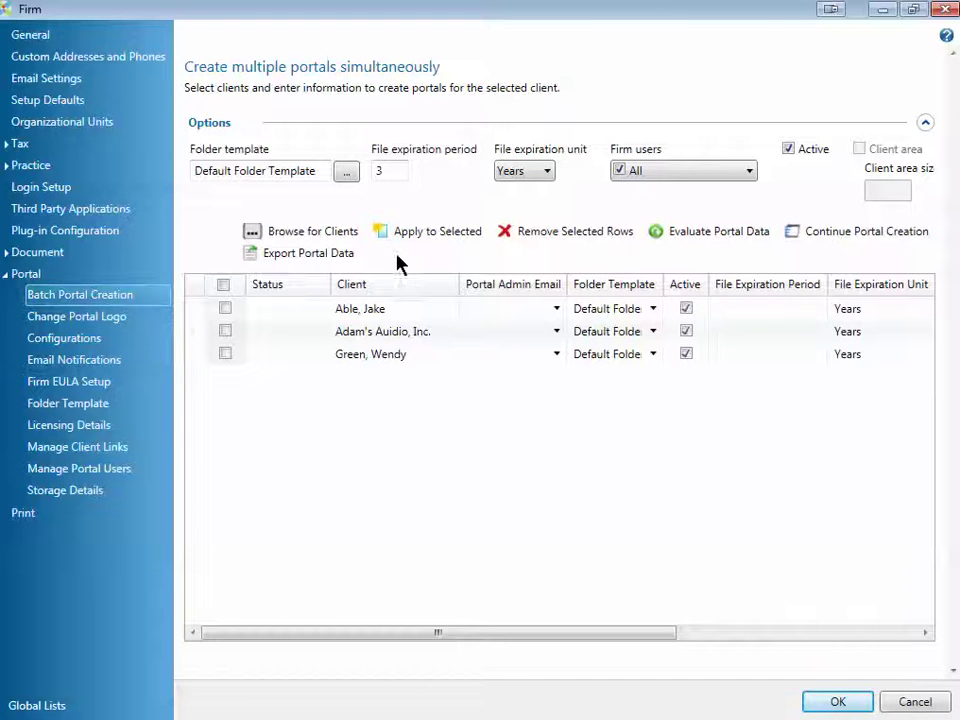
Step: Select every client row and apply the batch options to them
left_click(224, 285)
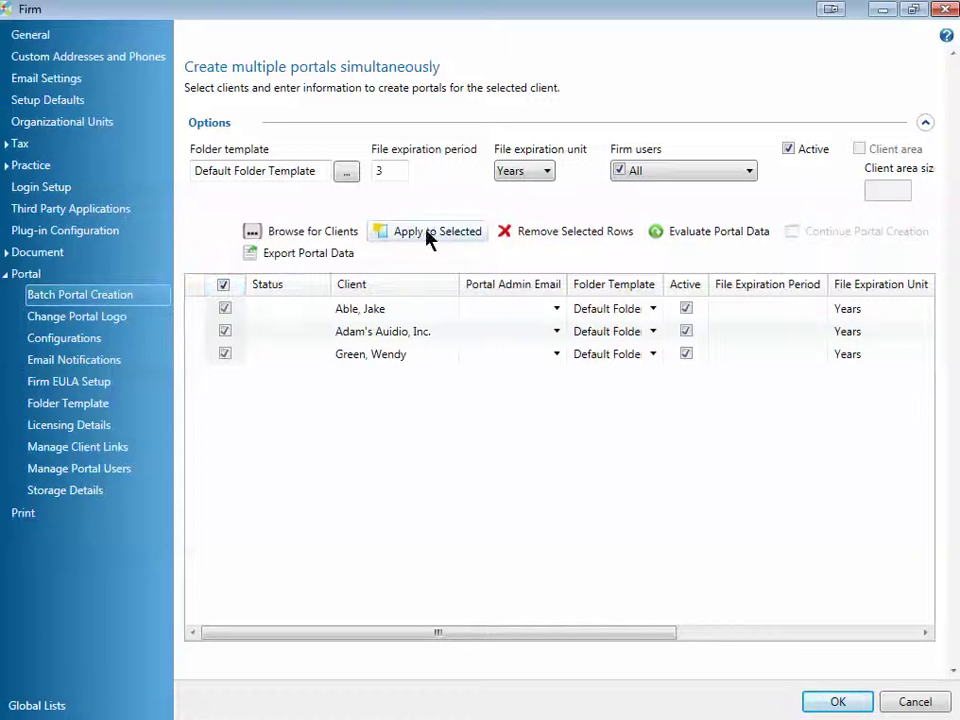
mouse_move(471, 200)
left_mouse_down()
mouse_move(375, 215)
mouse_move(425, 290)
mouse_move(468, 198)
left_mouse_up()
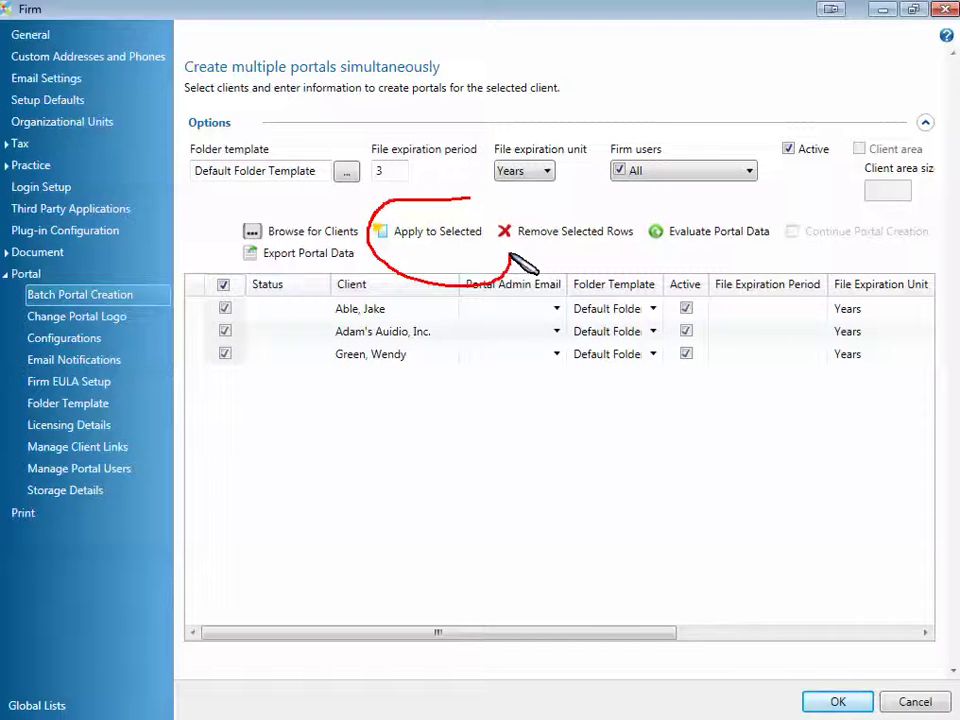
left_click(446, 238)
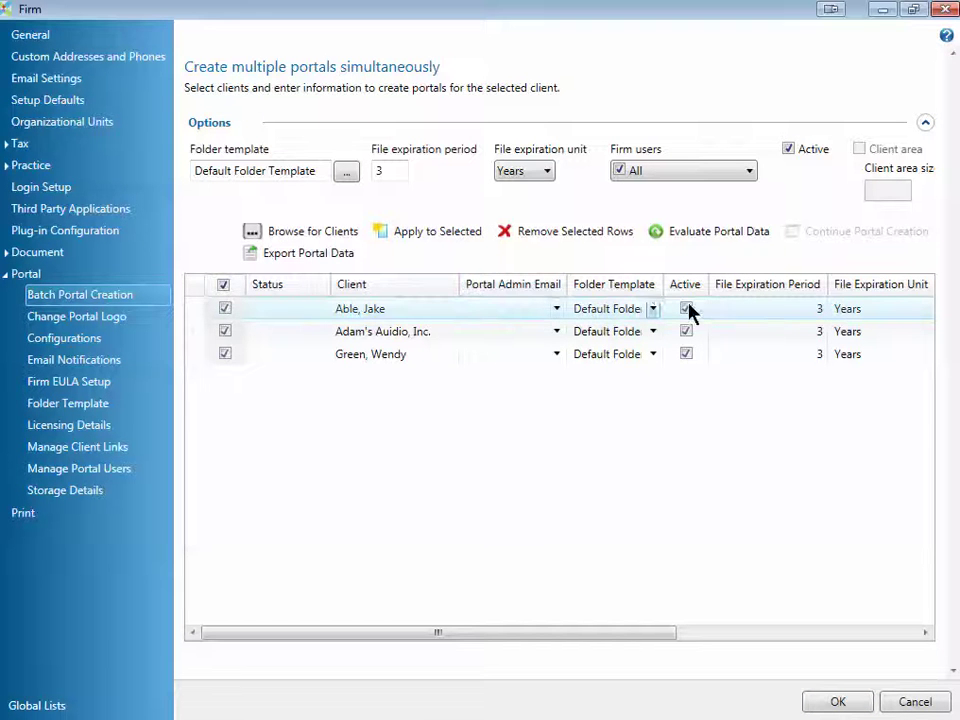
Step: Change the first client's file expiration period to 2
left_click(812, 311)
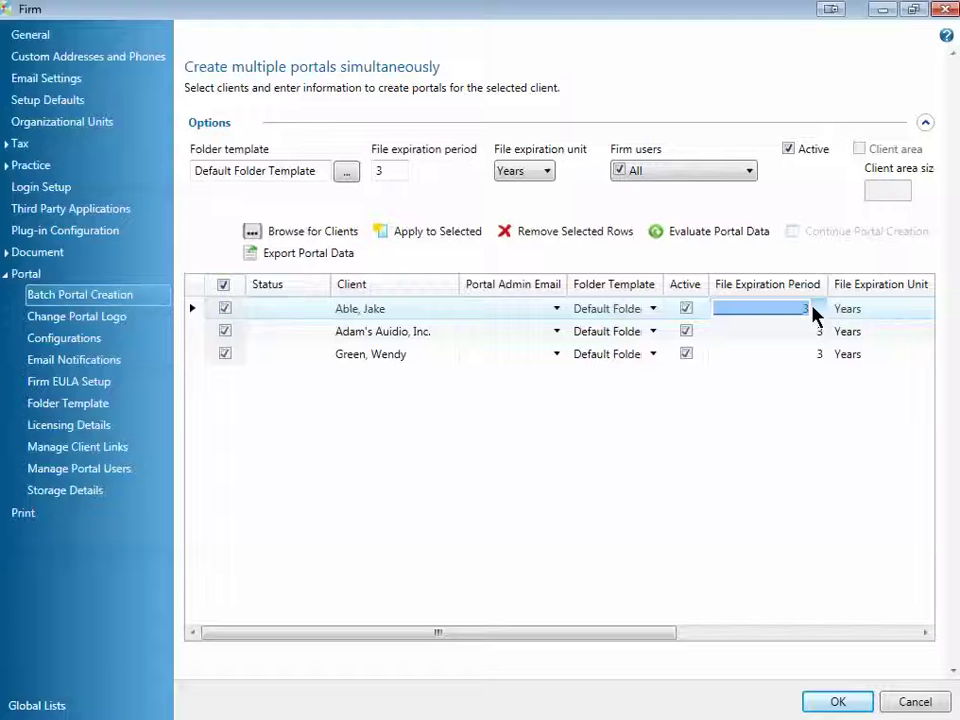
type("2")
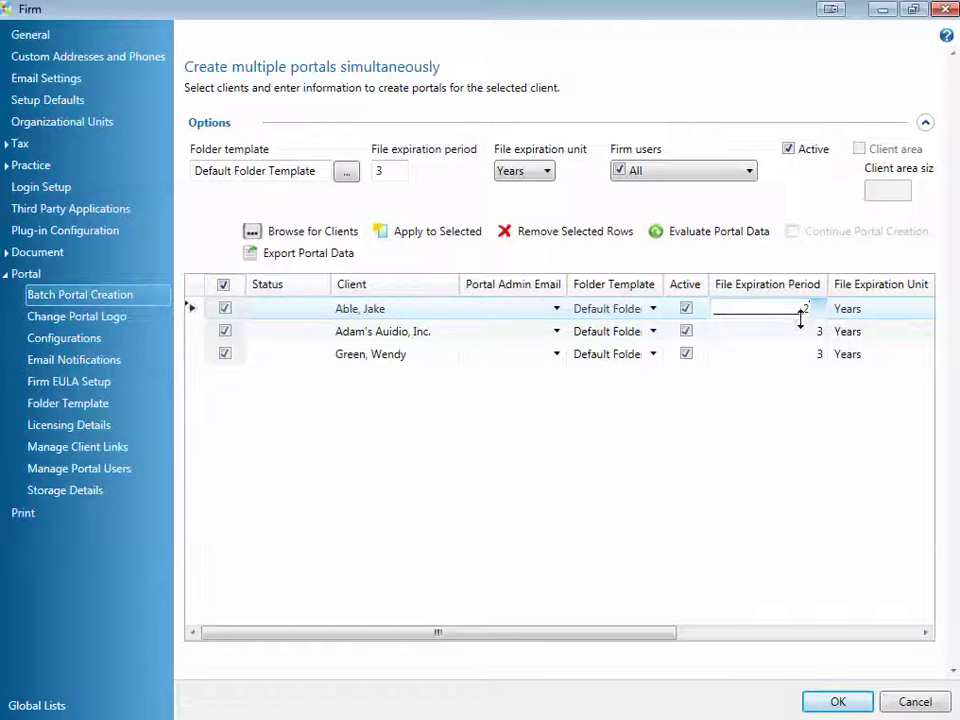
left_click(925, 633)
left_click(925, 633)
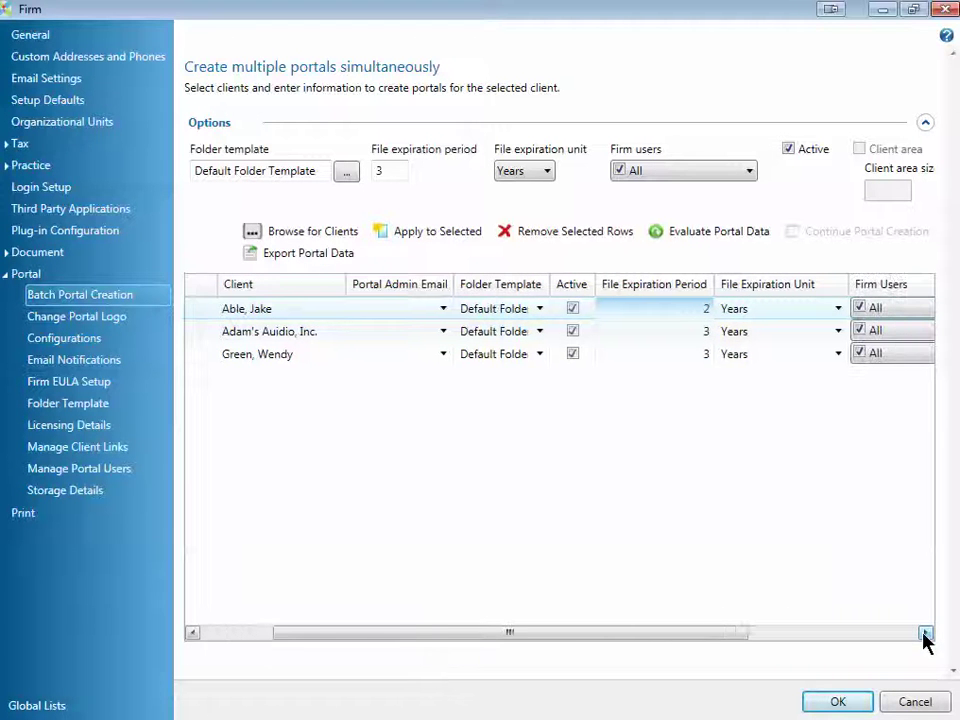
left_click(925, 633)
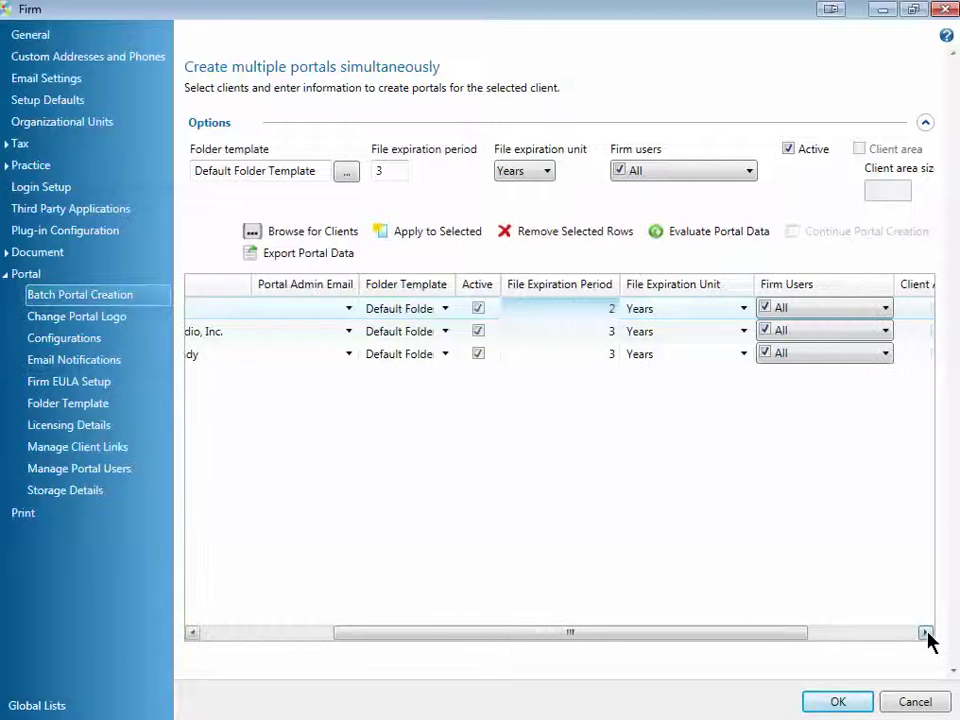
Step: Limit the first client's firm user access to a single chosen user instead of All
left_click(884, 312)
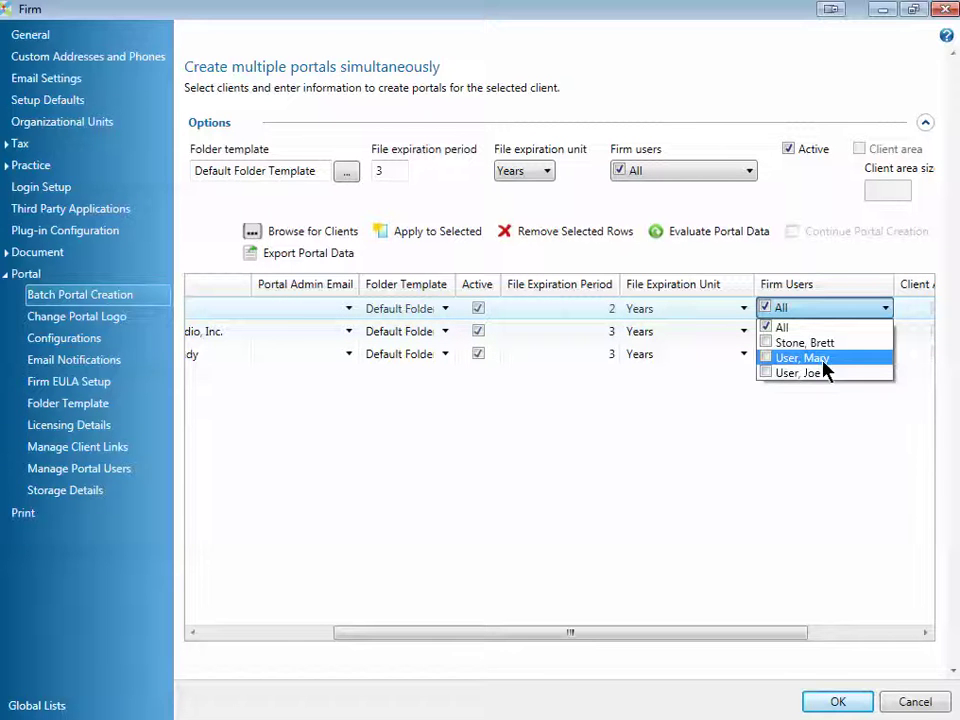
left_click(805, 358)
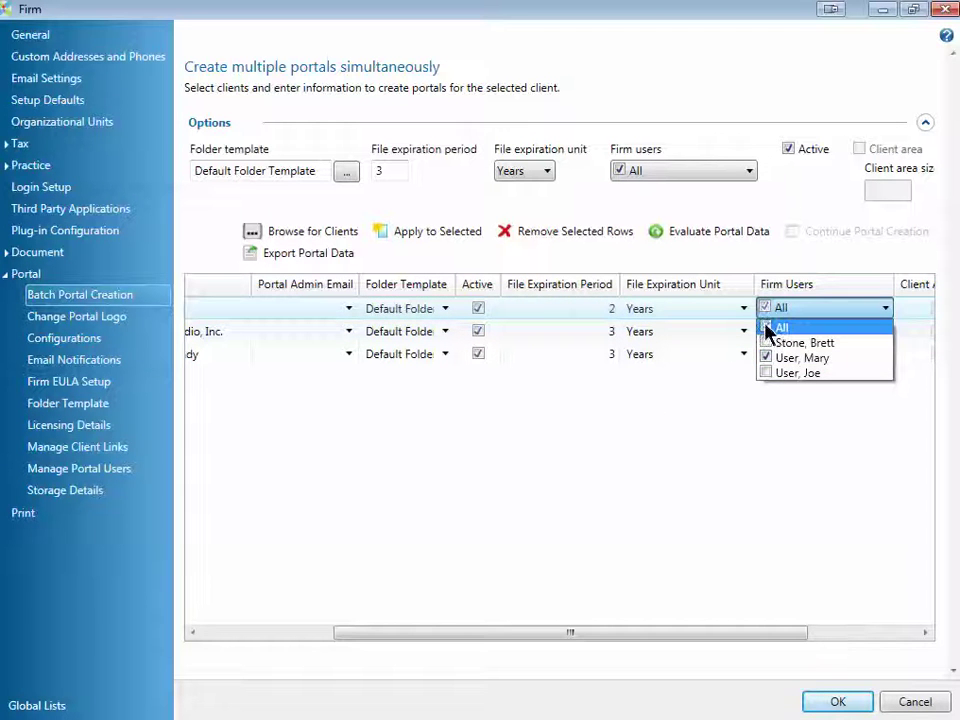
left_click(708, 401)
left_click(225, 633)
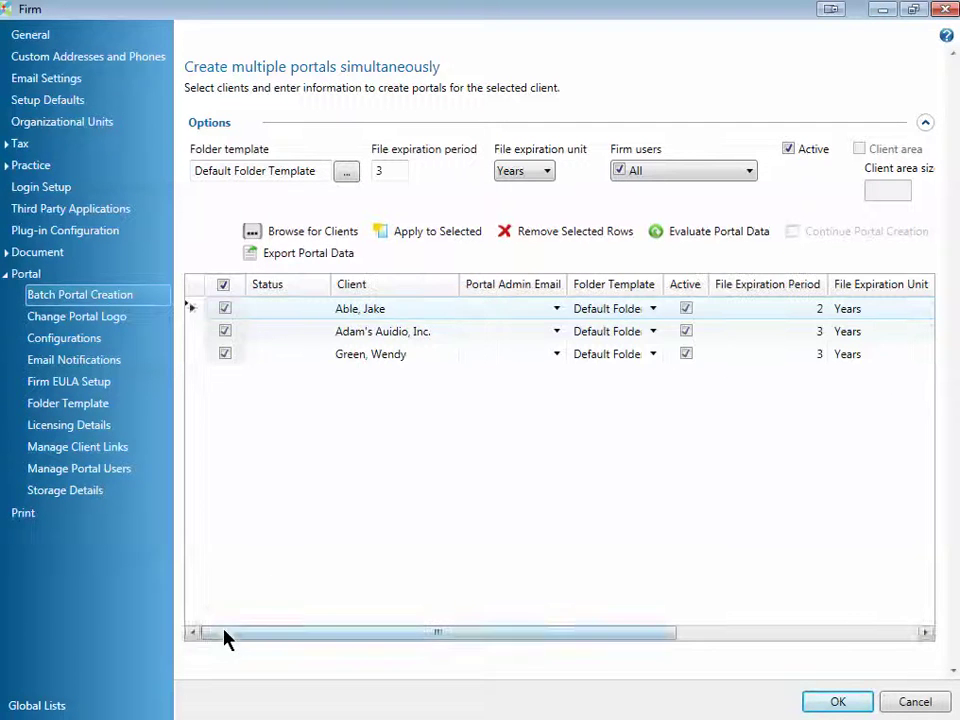
Step: Fill the first and third clients' portal admin emails with their suggested addresses
left_click(520, 302)
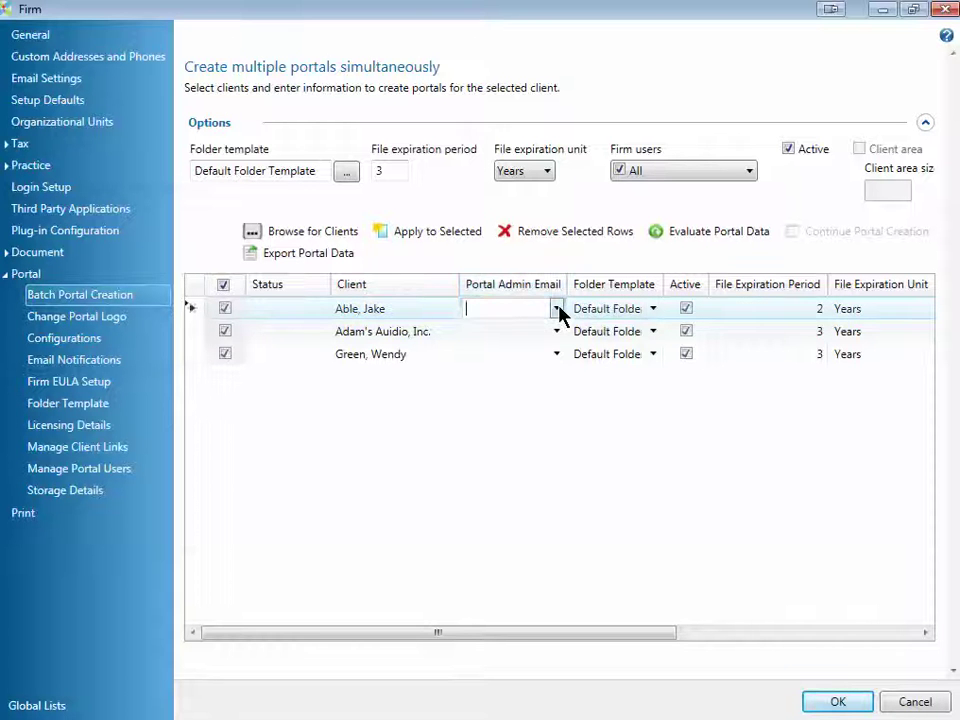
left_click(556, 309)
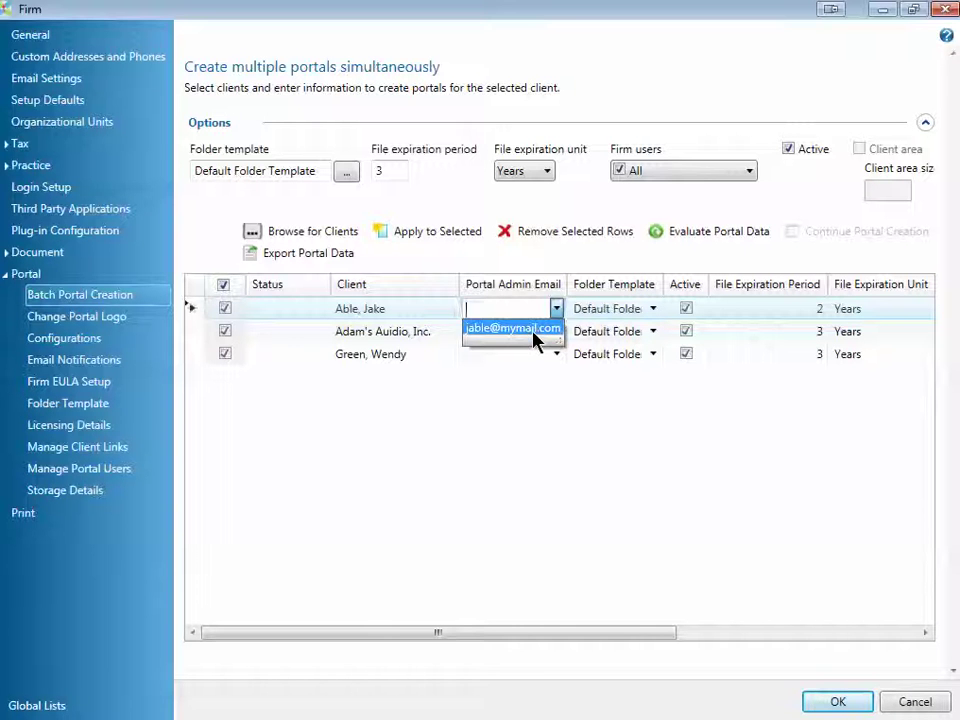
left_click(536, 333)
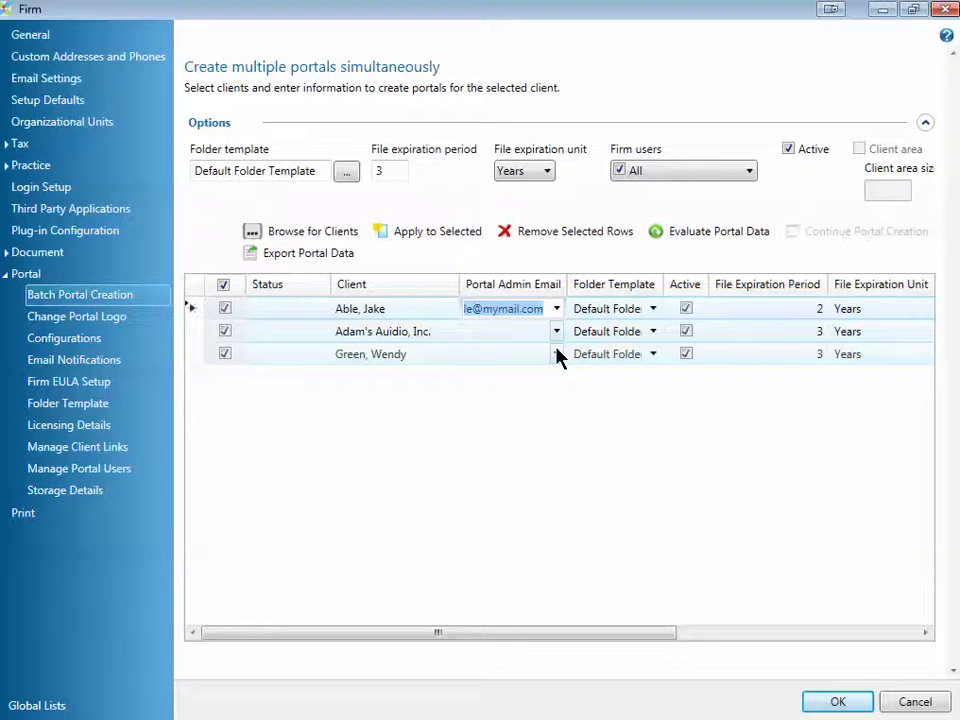
left_click(557, 357)
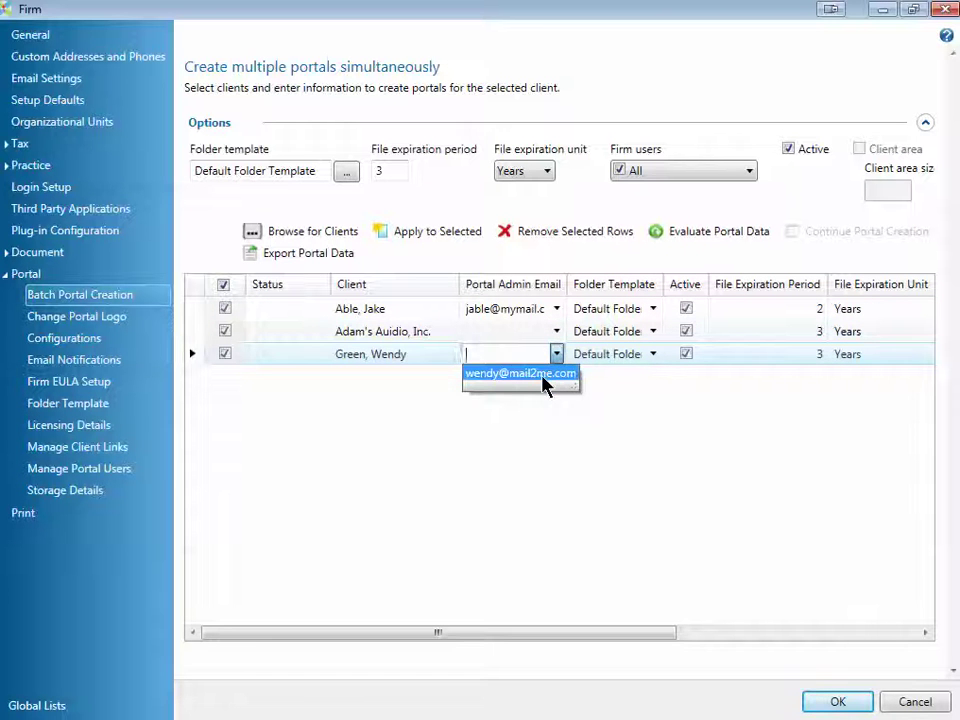
left_click(544, 381)
left_click(246, 632)
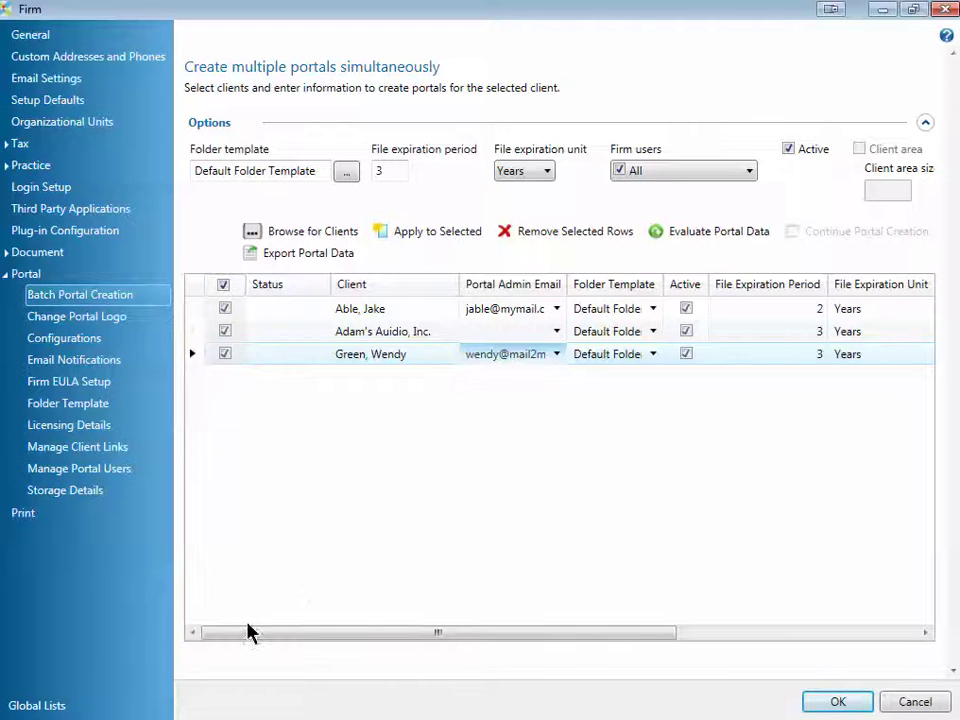
mouse_move(710, 215)
left_mouse_down()
mouse_move(681, 206)
mouse_move(658, 236)
mouse_move(754, 254)
mouse_move(762, 197)
left_mouse_up()
Step: Evaluate the portal data and check why the Adam's Audio, Inc. row failed
key("Escape")
left_click(694, 240)
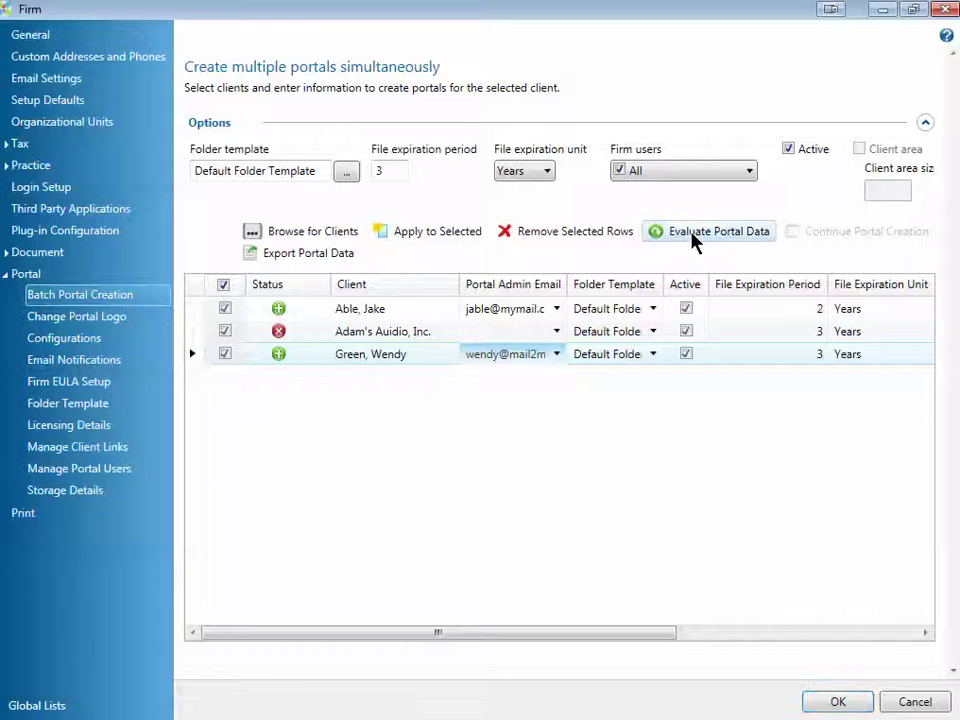
left_click(280, 333)
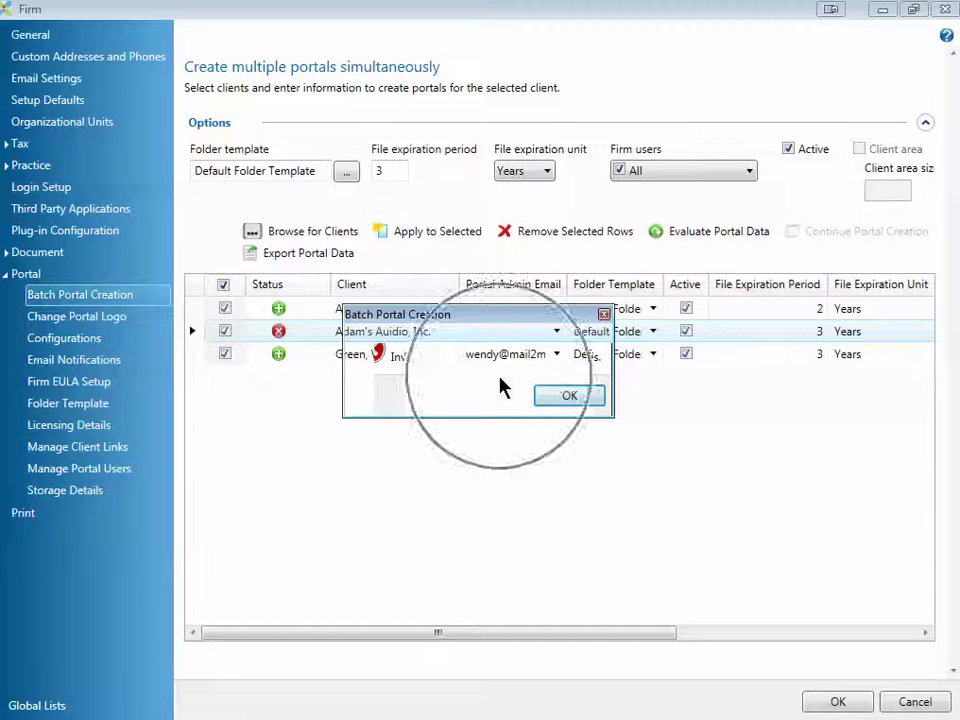
left_click(567, 398)
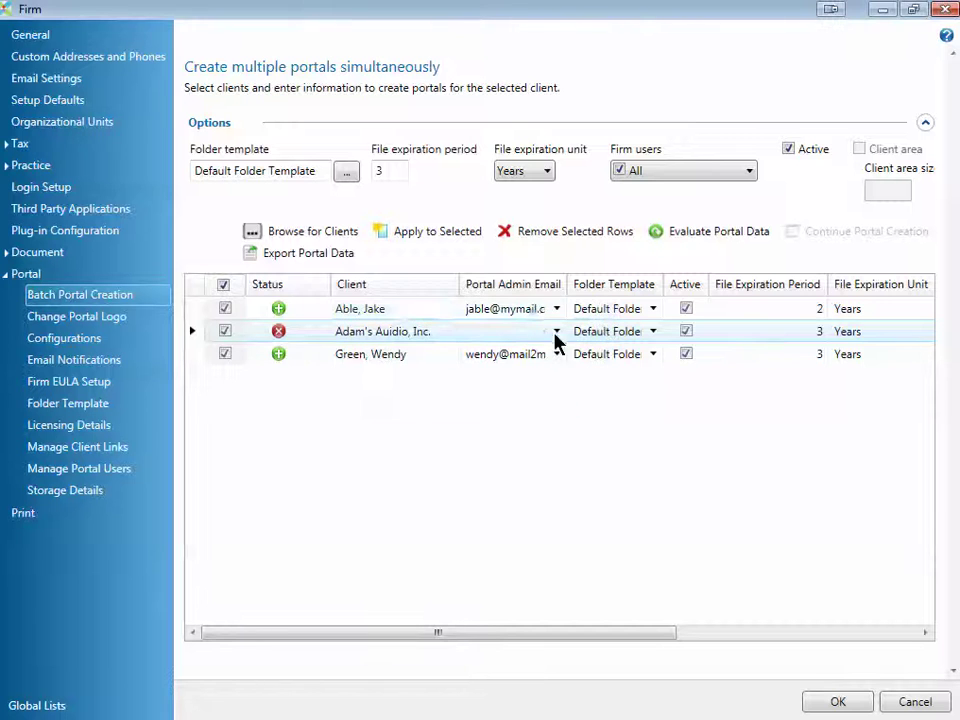
Step: Enter an admin email for Adam's Audio, Inc. and re-evaluate the portal data
left_click(525, 332)
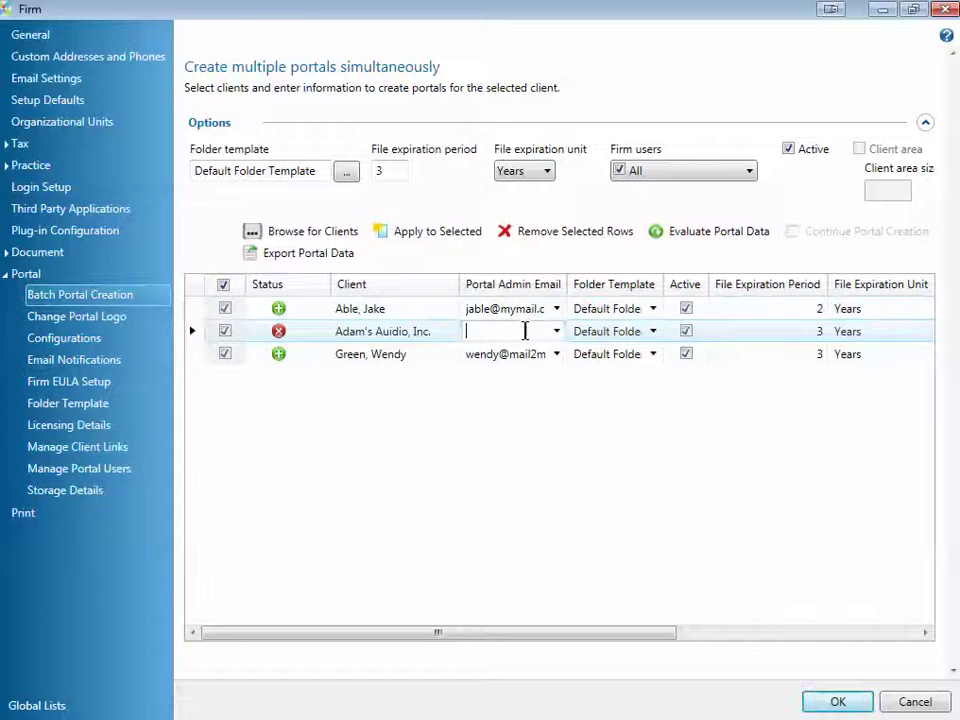
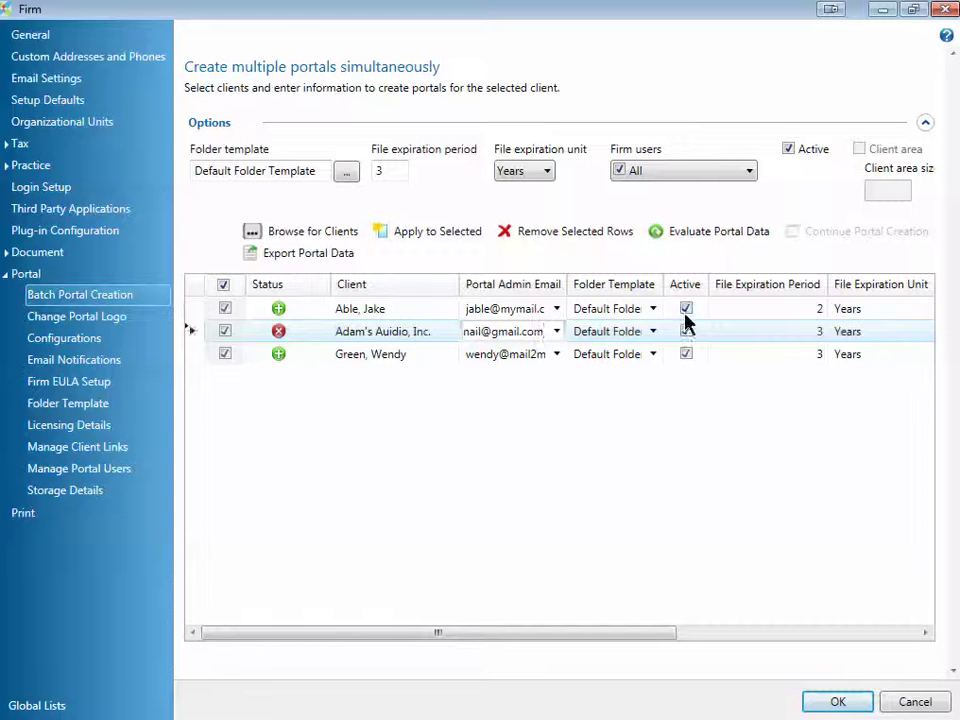
left_click(718, 240)
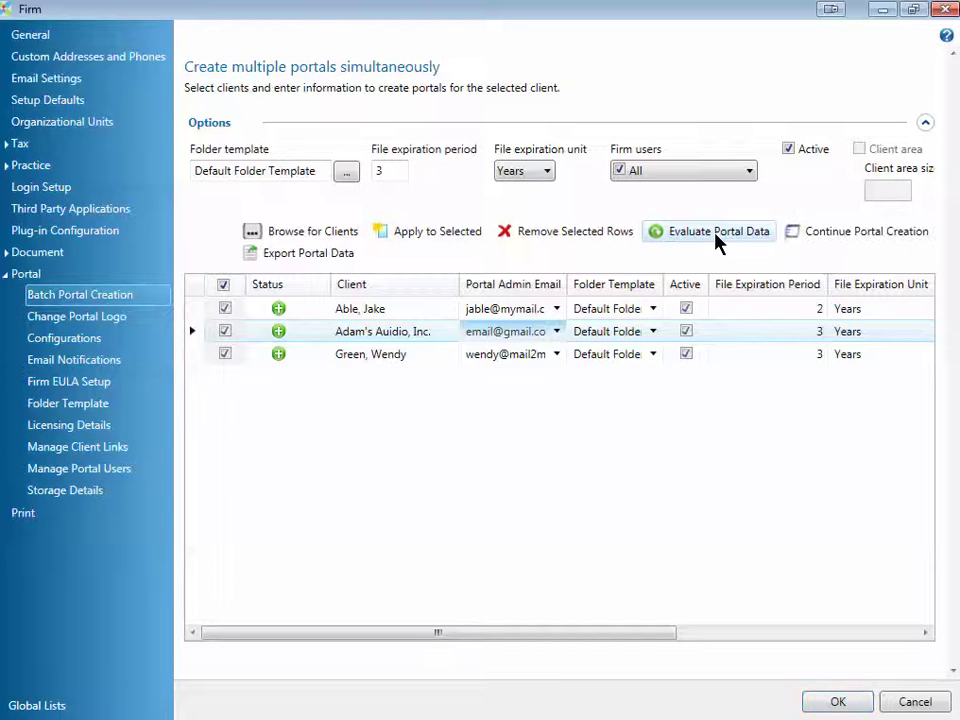
left_click(301, 342)
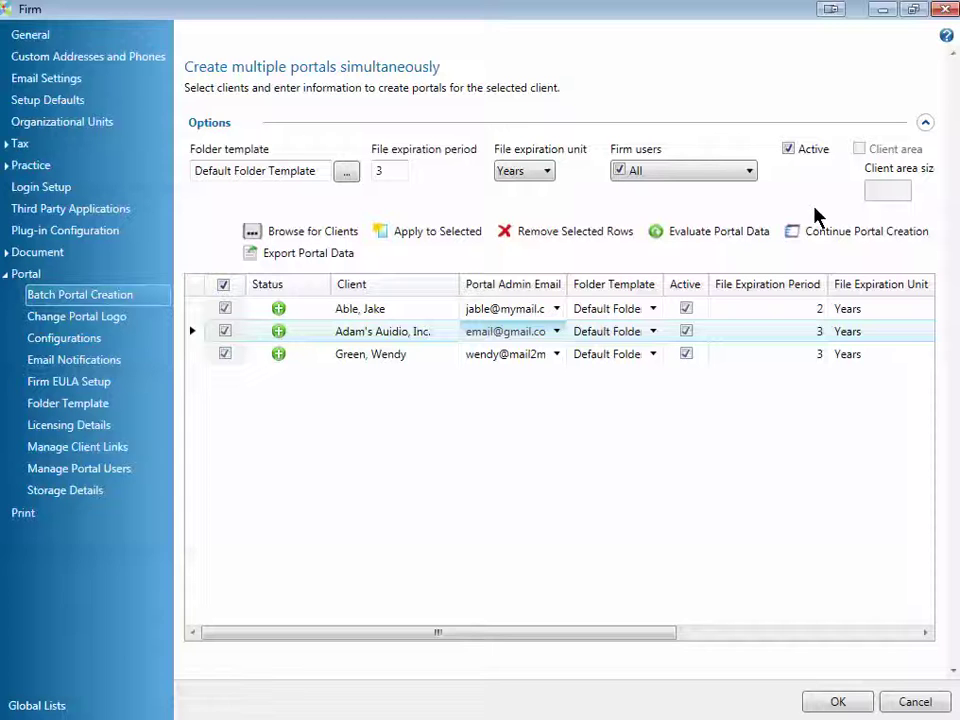
mouse_move(812, 205)
left_mouse_down()
mouse_move(780, 222)
mouse_move(810, 257)
mouse_move(949, 250)
mouse_move(936, 236)
mouse_move(812, 210)
left_mouse_up()
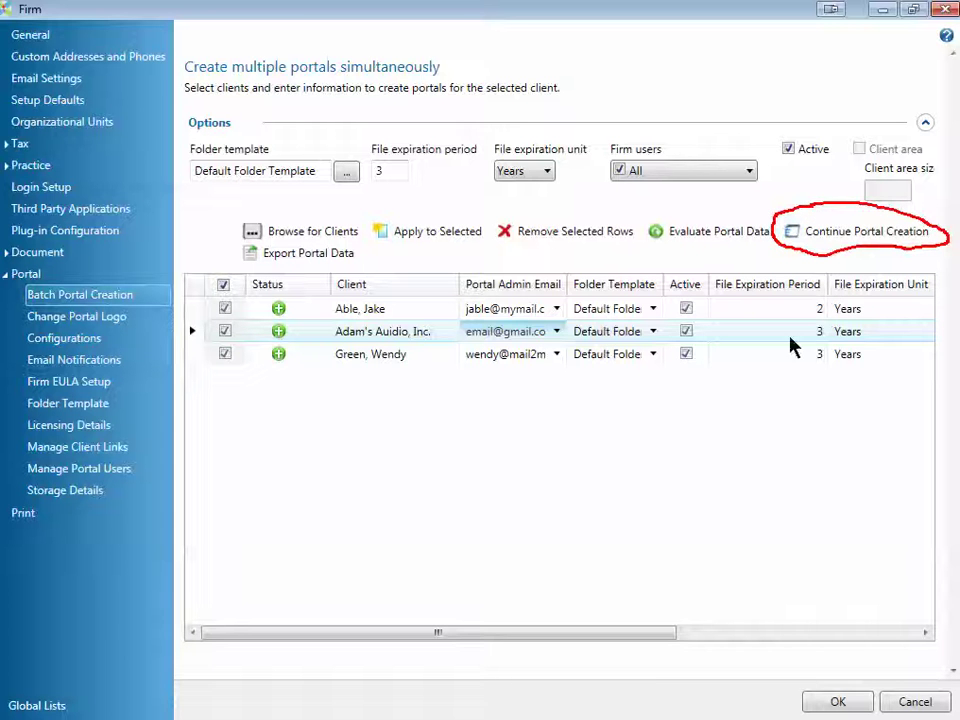
key("Escape")
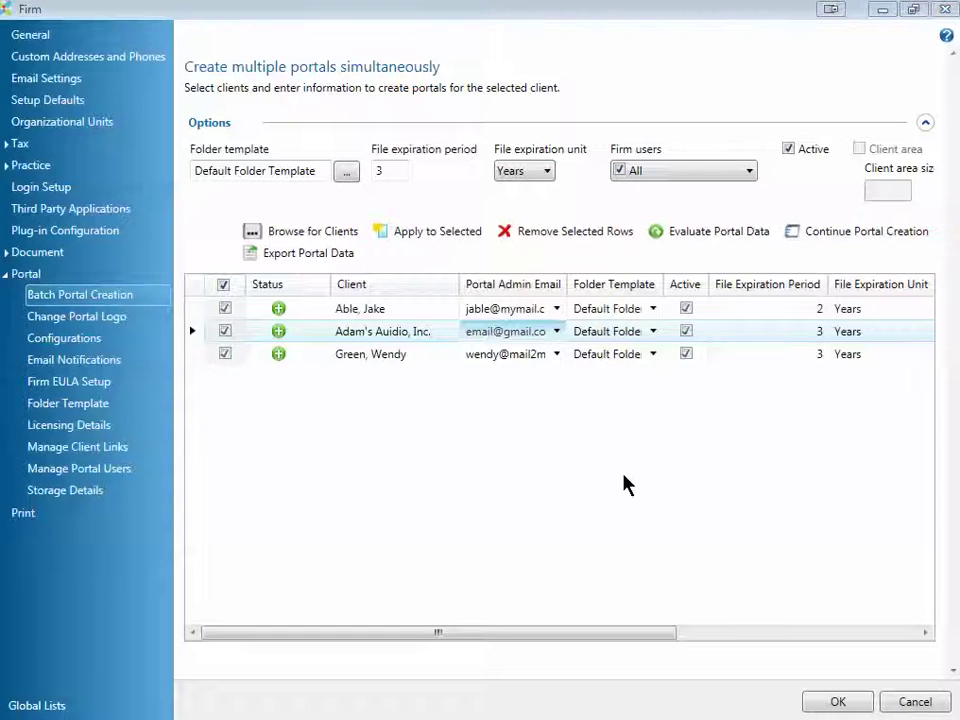